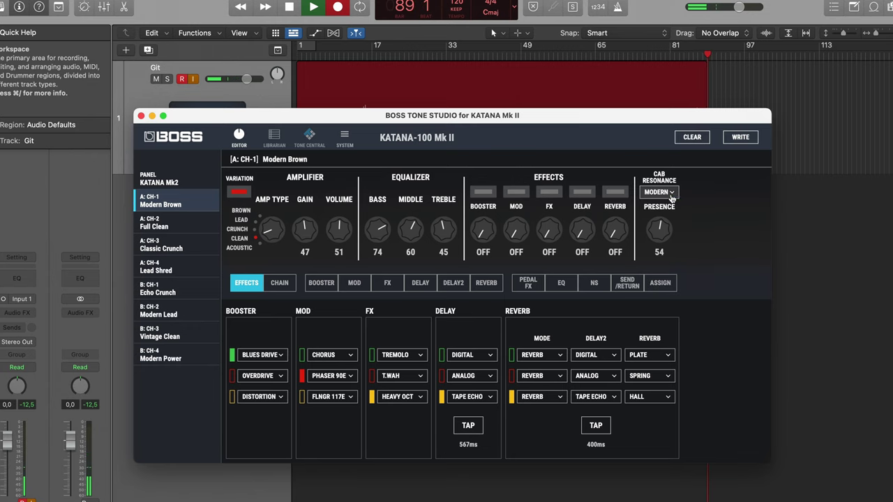
Step: Set cab resonance to Vintage, then gain 74, volume 41, bass 64 and treble 61
left_click(670, 195)
left_click(672, 208)
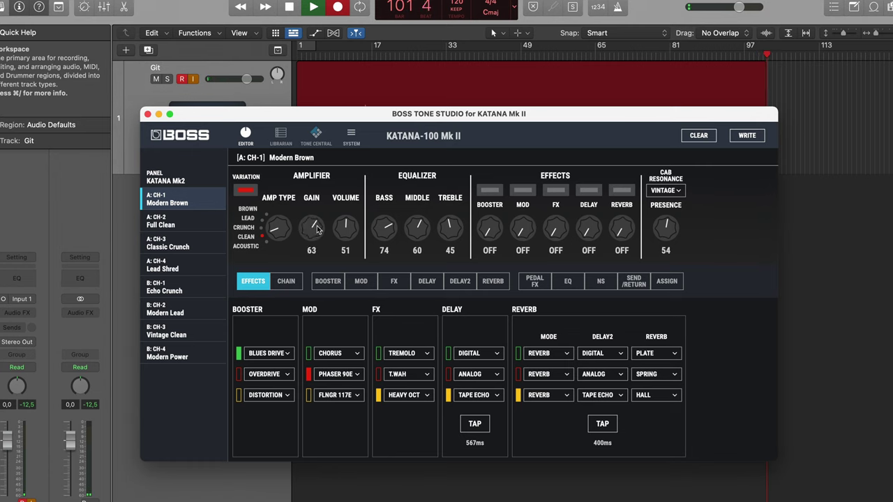
scroll(318, 230, "up", 4)
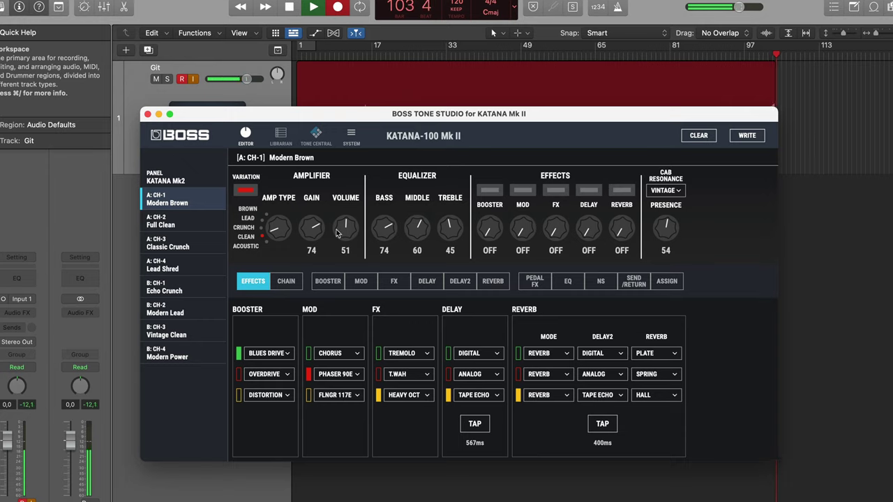
scroll(348, 238, "down", 5)
scroll(318, 233, "up", 4)
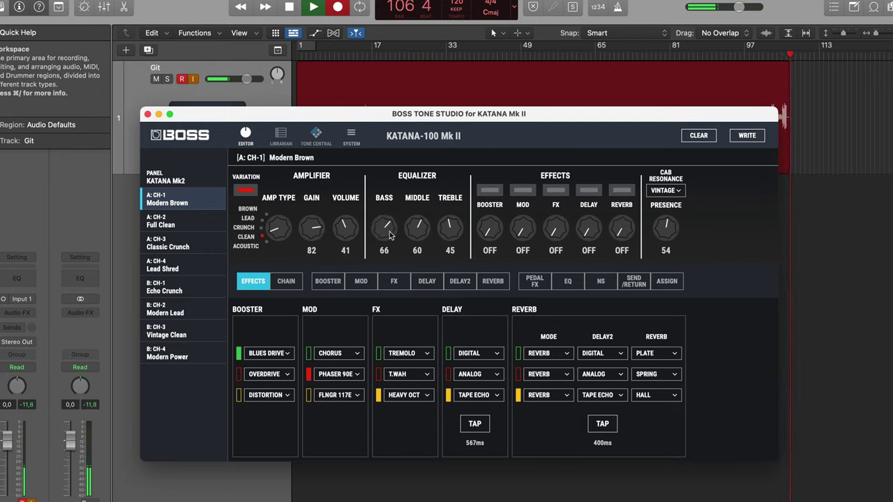
scroll(391, 234, "down", 5)
scroll(389, 234, "down", 5)
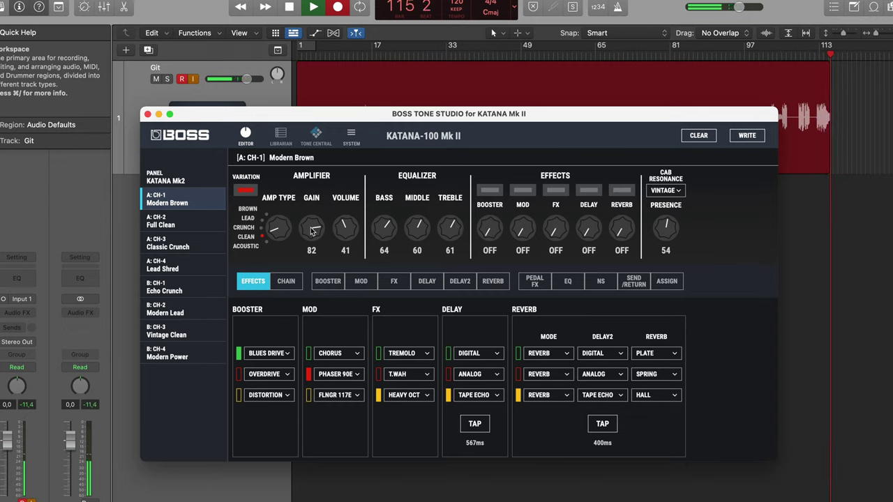
scroll(312, 233, "down", 8)
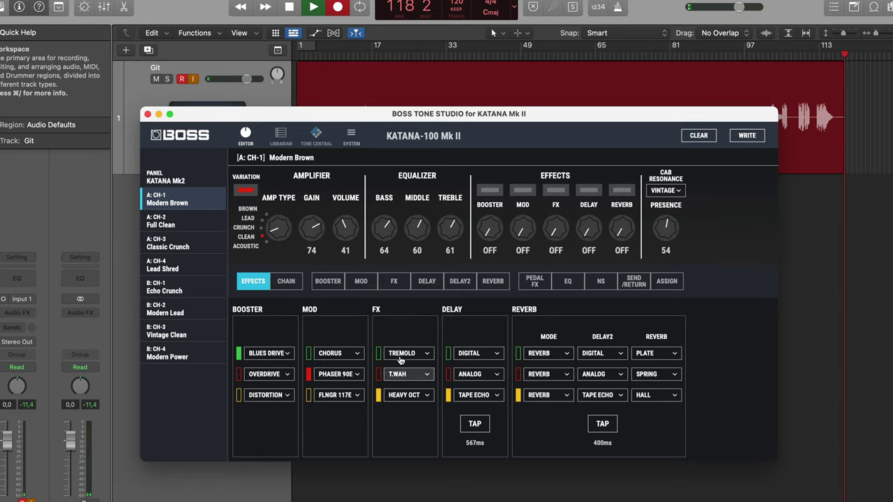
Step: Switch the mod effect on and select Phaser as its type
left_click(368, 286)
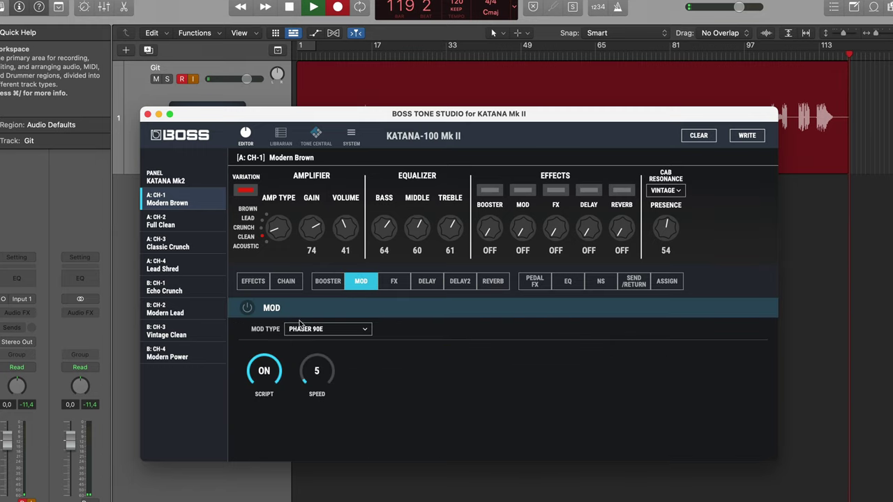
left_click(248, 309)
left_click(328, 329)
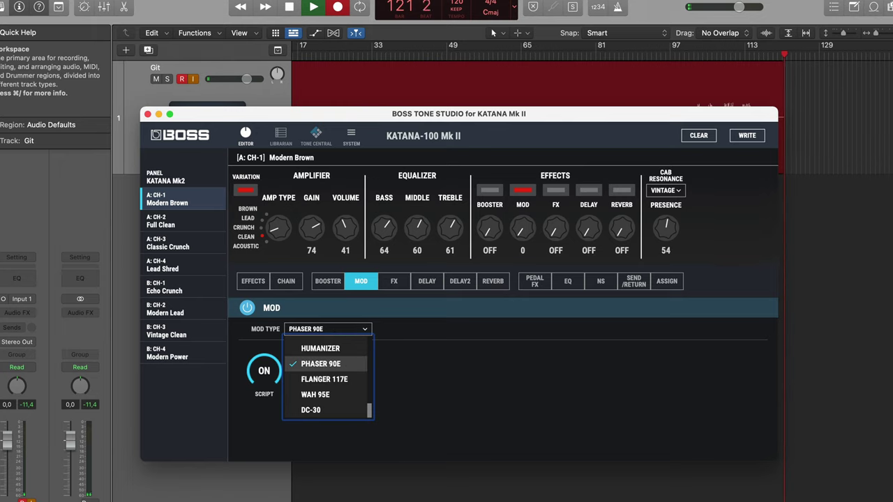
scroll(351, 365, "up", 10)
scroll(350, 366, "up", 5)
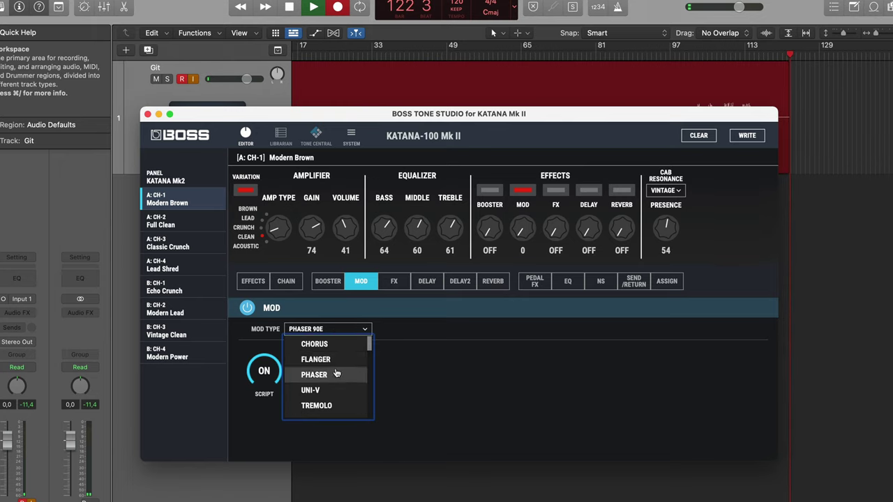
left_click(341, 372)
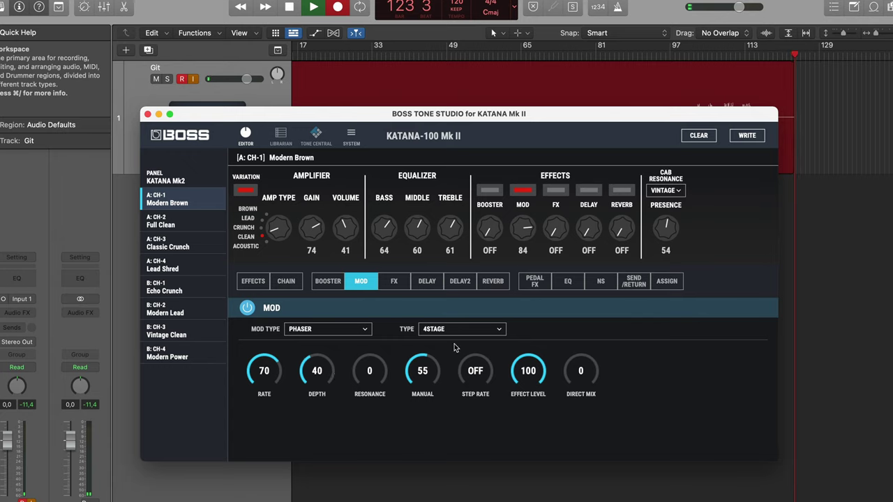
Step: Keep the 4STAGE phaser type with rate 41 and depth 32
left_click(482, 329)
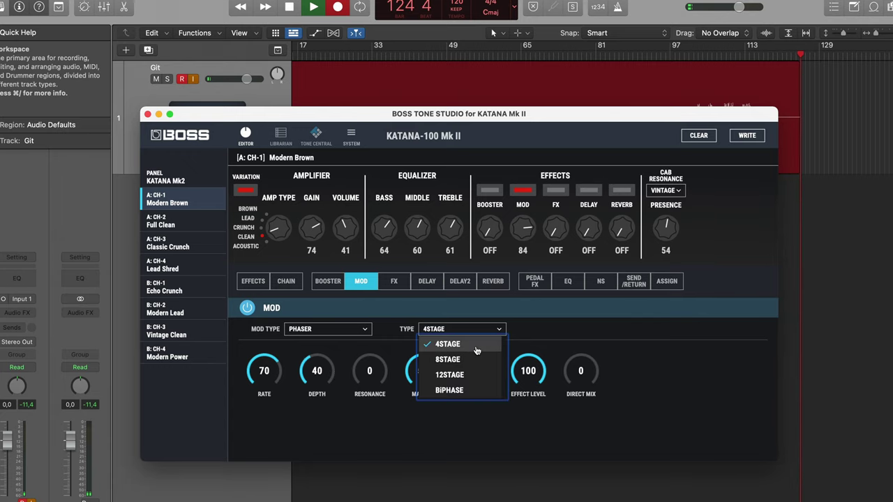
left_click(477, 350)
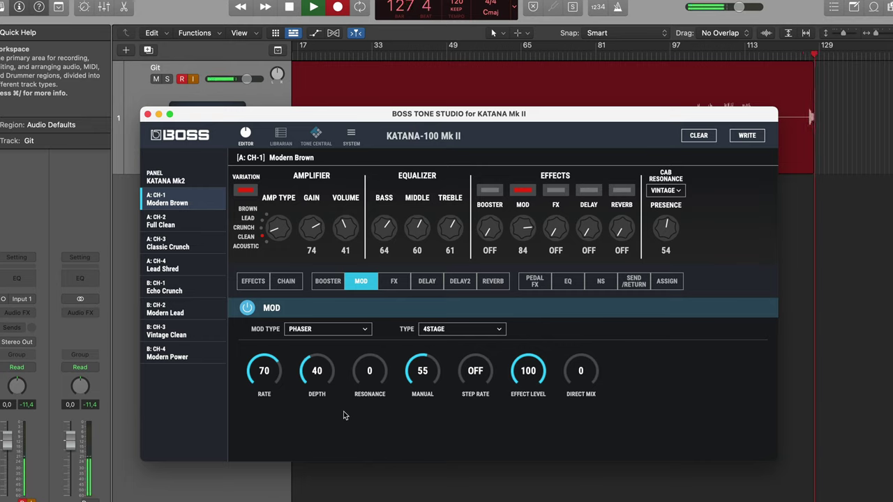
left_click_drag(266, 351, 268, 381)
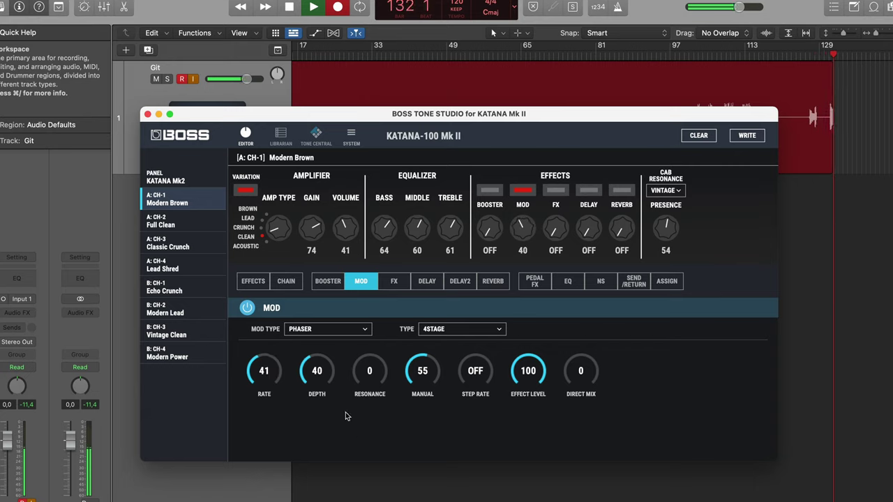
scroll(322, 372, "down", 4)
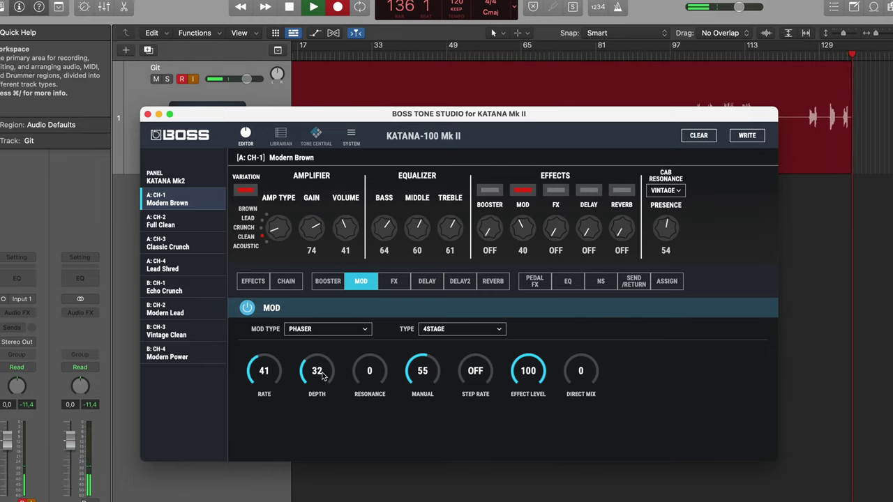
Step: Change the FX type from Heavy Octave to Vibrato
left_click(268, 286)
left_click(391, 284)
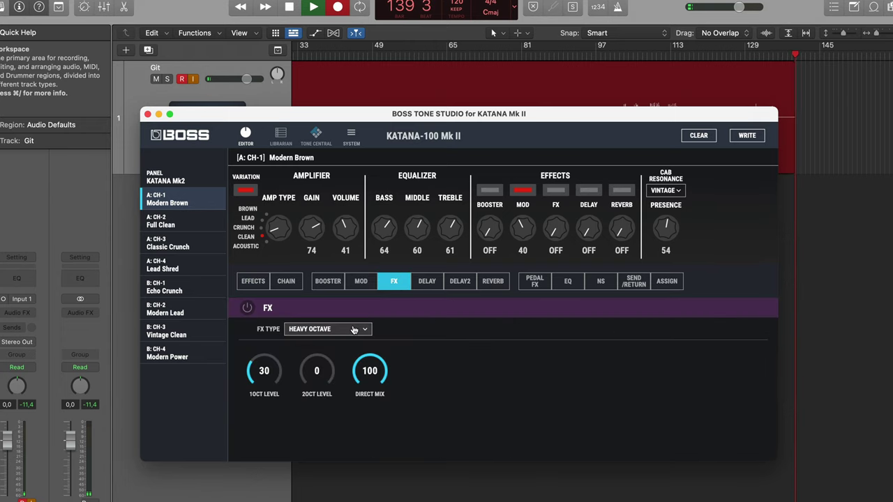
left_click(353, 329)
scroll(341, 377, "down", 3)
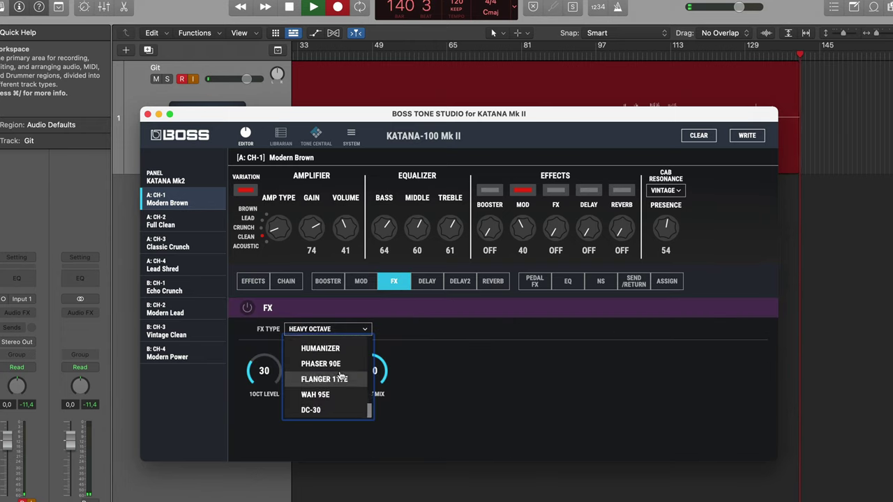
scroll(341, 378, "up", 10)
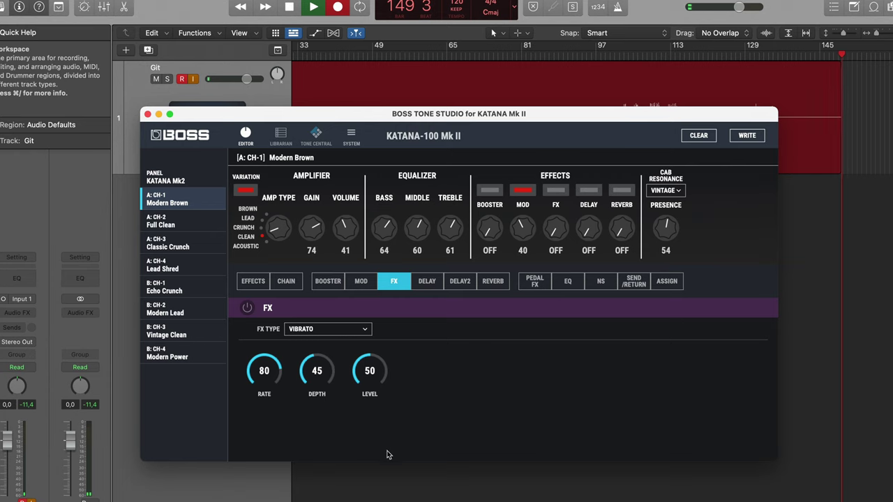
Step: Switch the Vibrato on with rate 45 and level 65
mouse_move(270, 378)
left_mouse_down()
mouse_move(265, 359)
mouse_move(268, 373)
left_mouse_up()
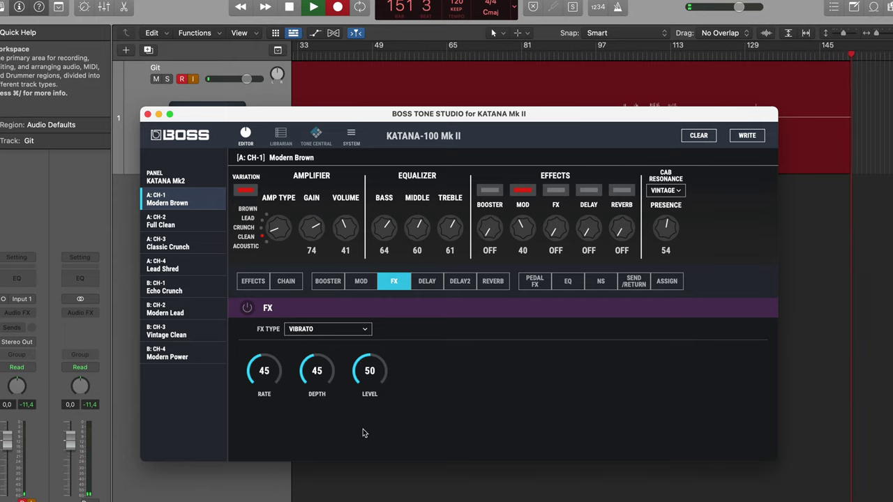
left_click(247, 307)
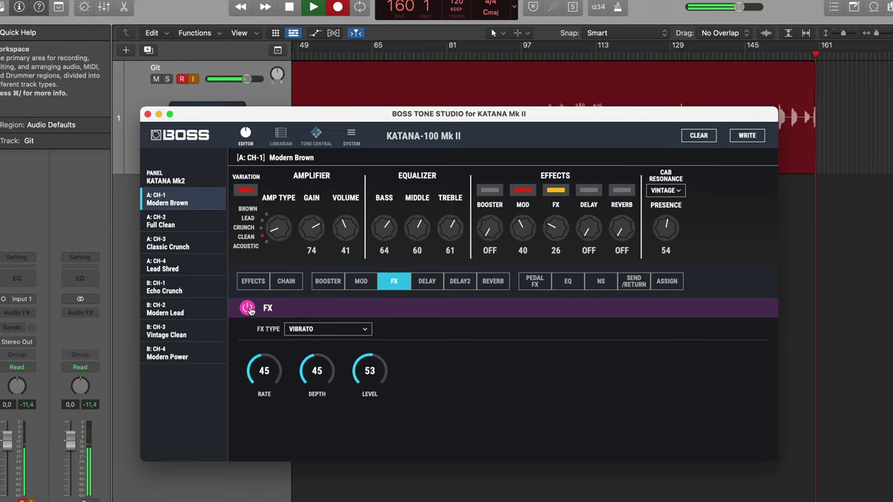
left_click_drag(371, 377, 375, 356)
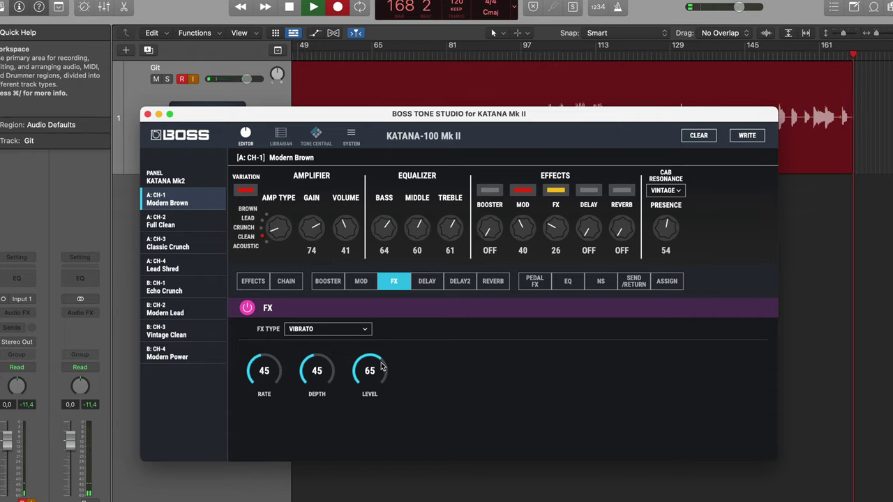
Step: Switch the delay on as an Analog delay
left_click(425, 282)
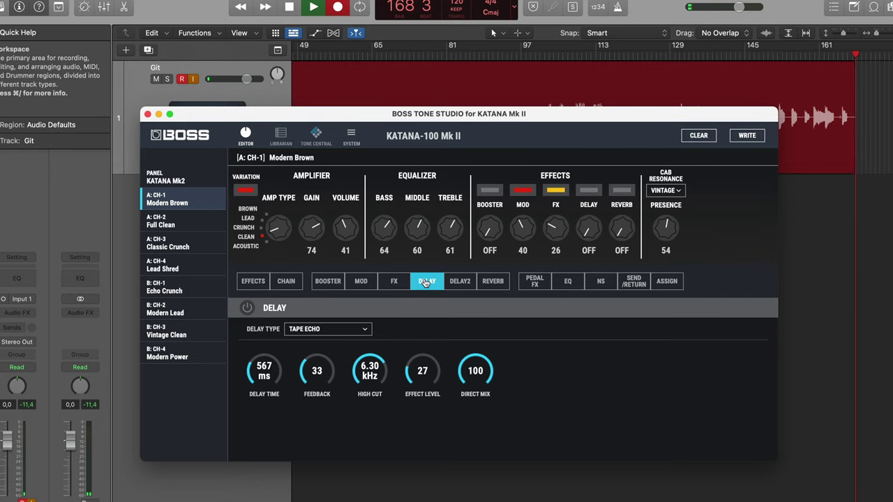
left_click(357, 329)
left_click(351, 349)
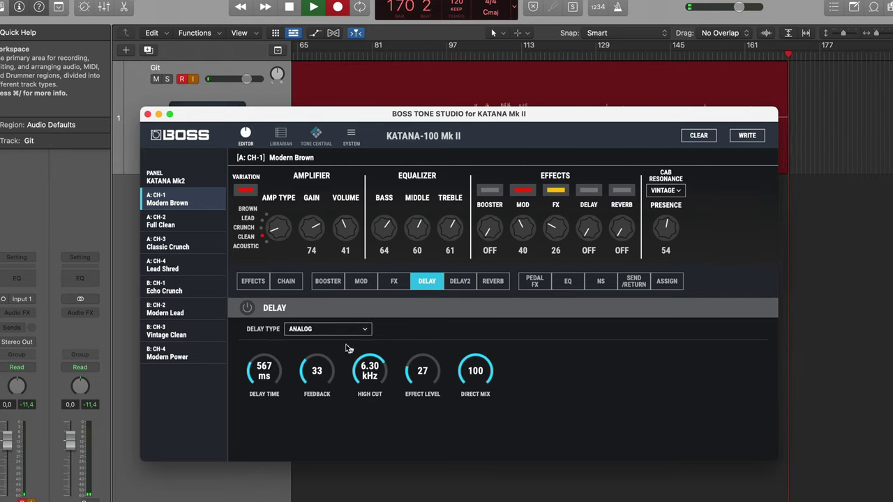
left_click(252, 309)
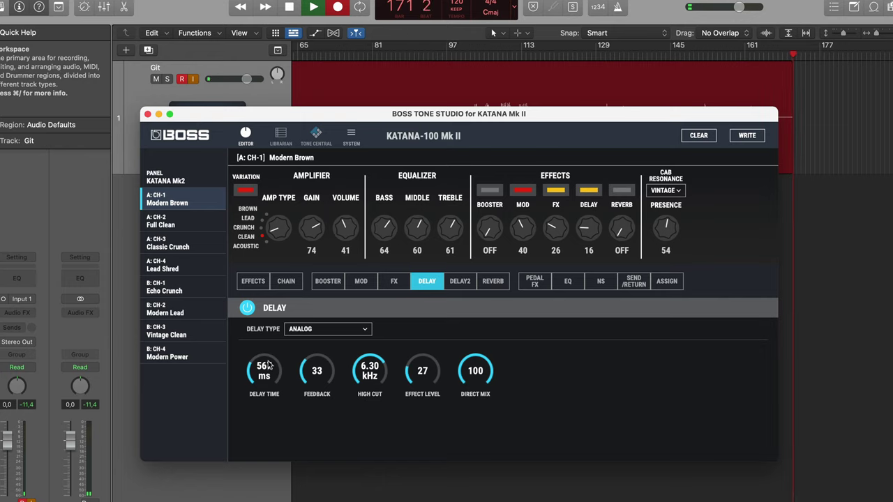
Step: Set the analog delay to 274 ms, feedback 10 and effect level 49
left_click_drag(268, 360, 270, 370)
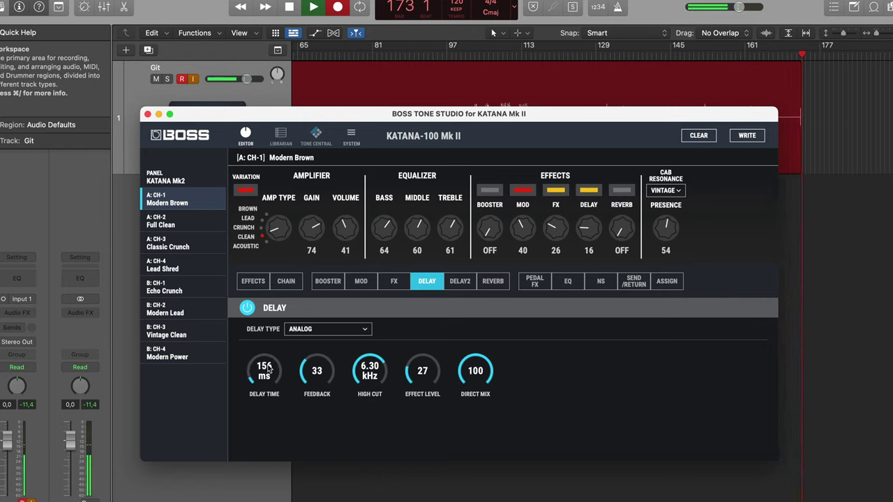
left_click_drag(268, 370, 269, 368)
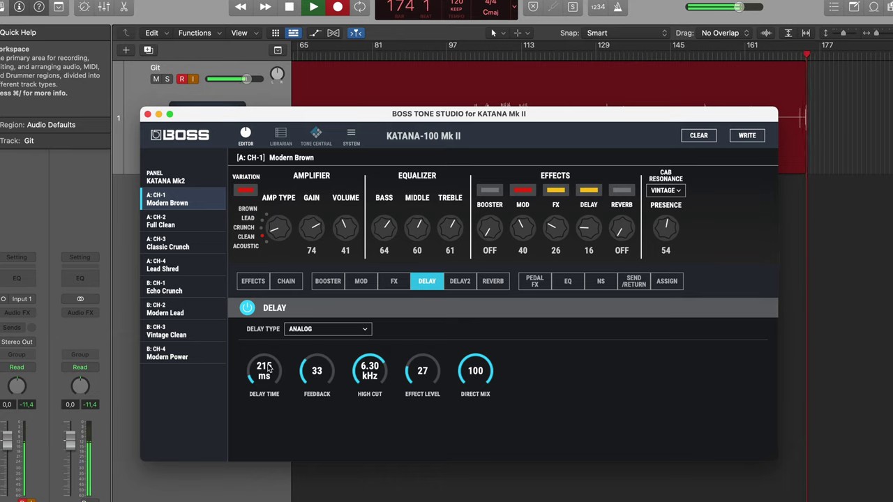
left_click_drag(323, 376, 323, 377)
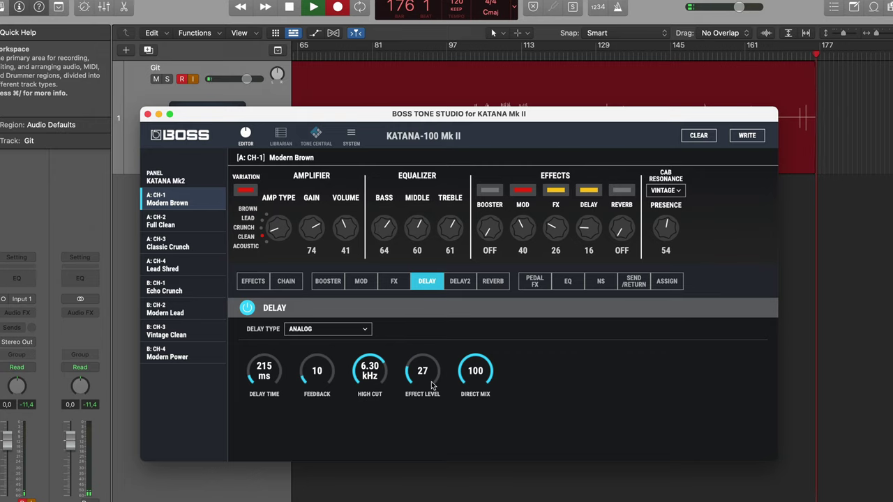
left_click_drag(432, 386, 432, 381)
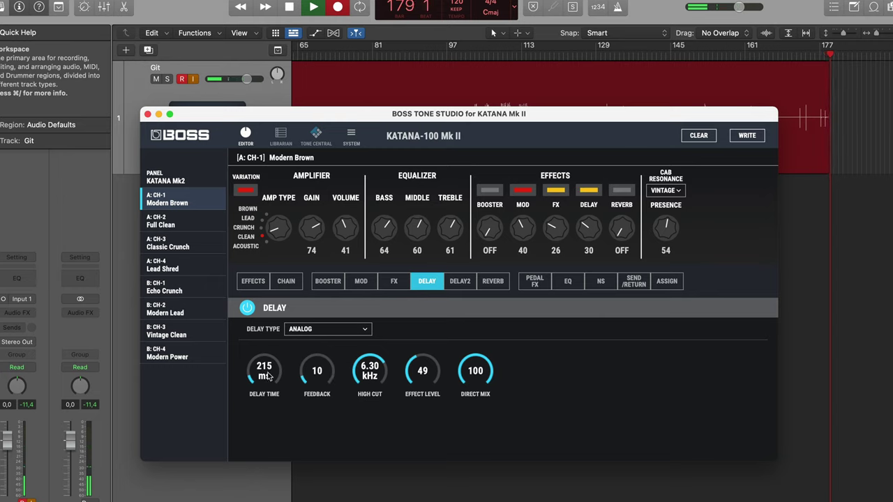
scroll(267, 376, "up", 5)
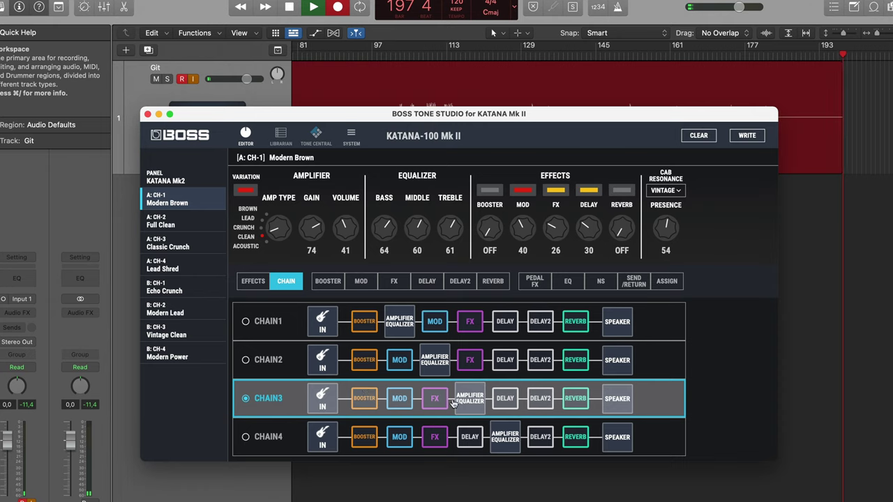
Step: Switch the reverb on at 35 and show its Hall settings with 3.0 s reverb time
left_click(260, 286)
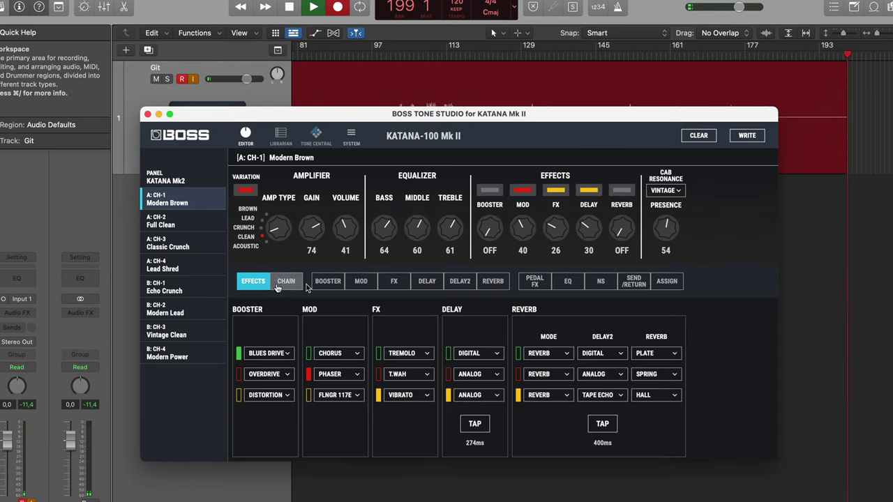
left_click(628, 194)
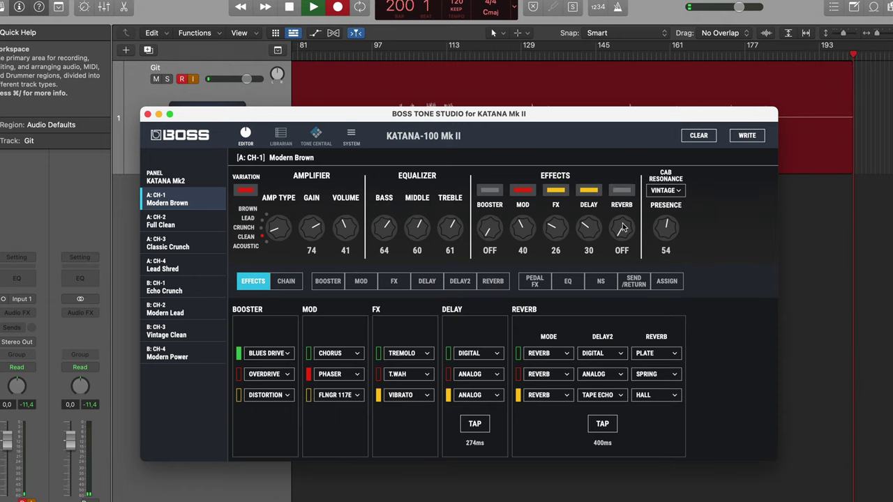
left_click(494, 282)
Step: Keep Hall reverb with effect level 74, gain 61 and treble 51
left_click(304, 330)
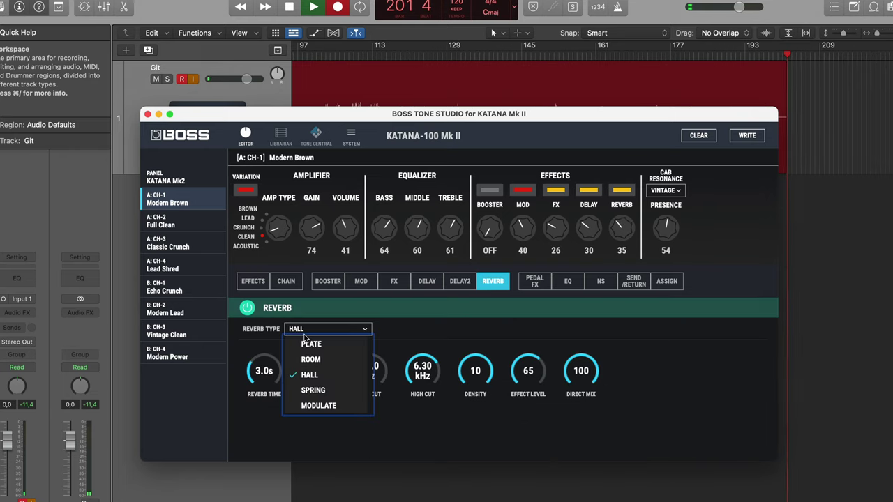
left_click(352, 377)
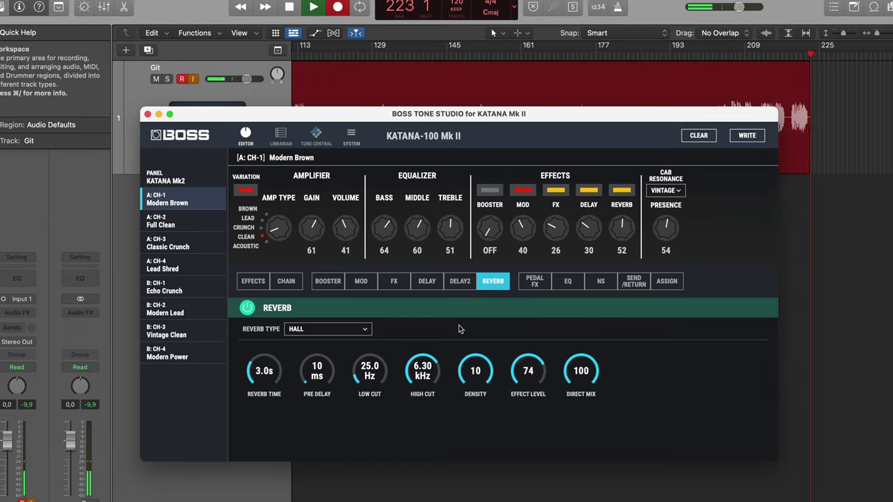
left_click(363, 286)
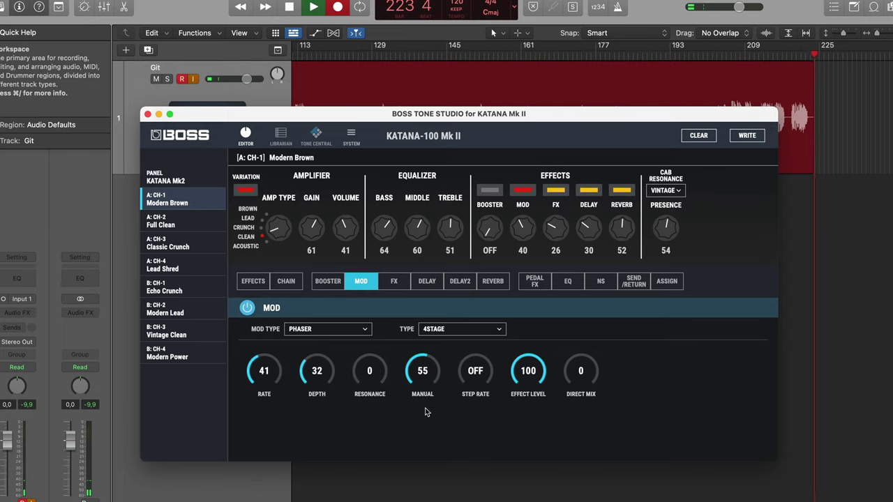
Step: Bring up the Vibrato panel showing rate 45, depth 54 and level 51
left_click(403, 285)
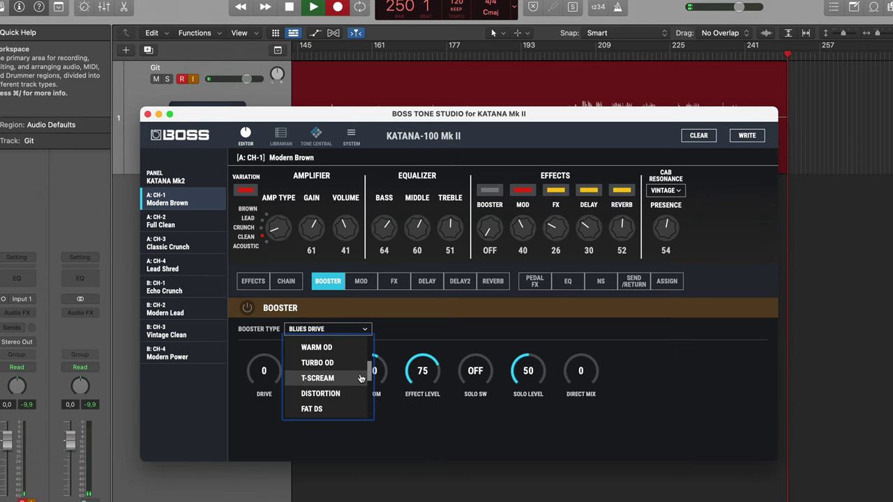
scroll(362, 379, "down", 5)
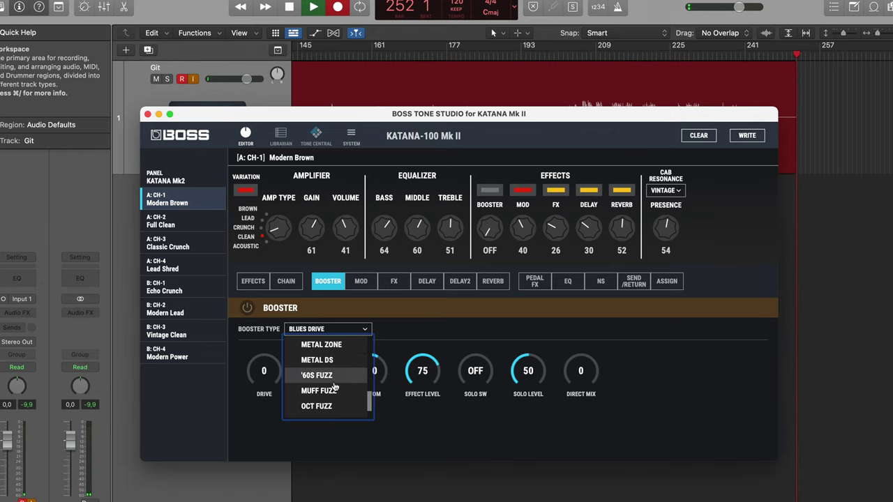
Step: Make the booster a '60S FUZZ with drive 79 and tone -23
left_click(340, 379)
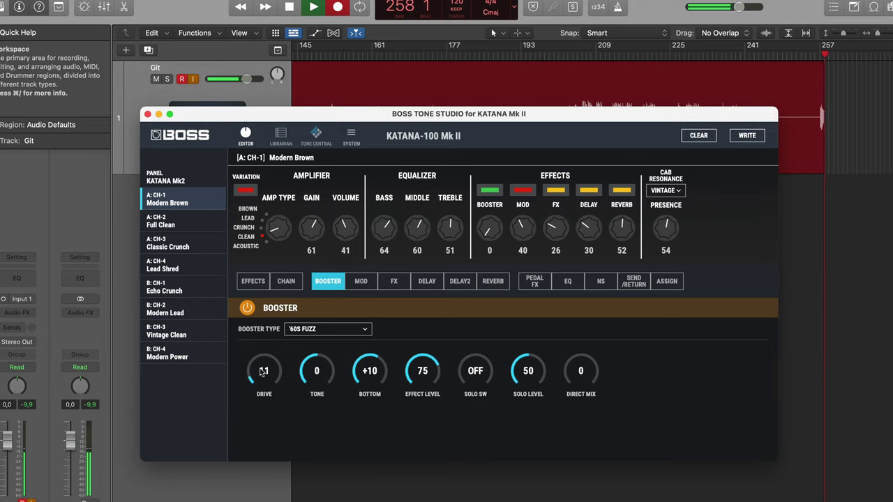
scroll(264, 370, "up", 5)
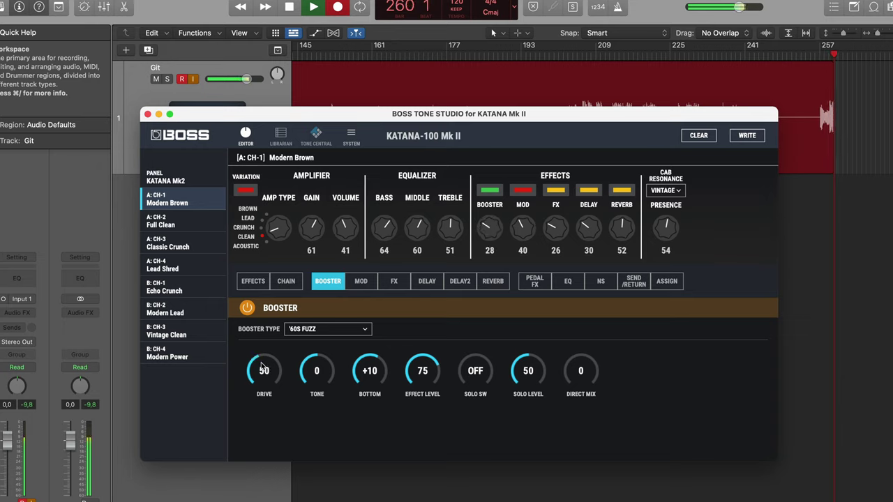
scroll(316, 377, "down", 5)
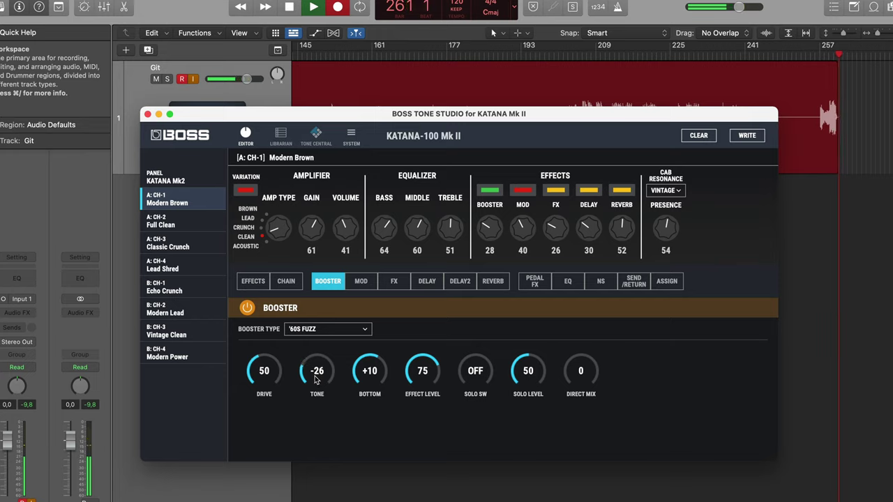
scroll(316, 377, "down", 3)
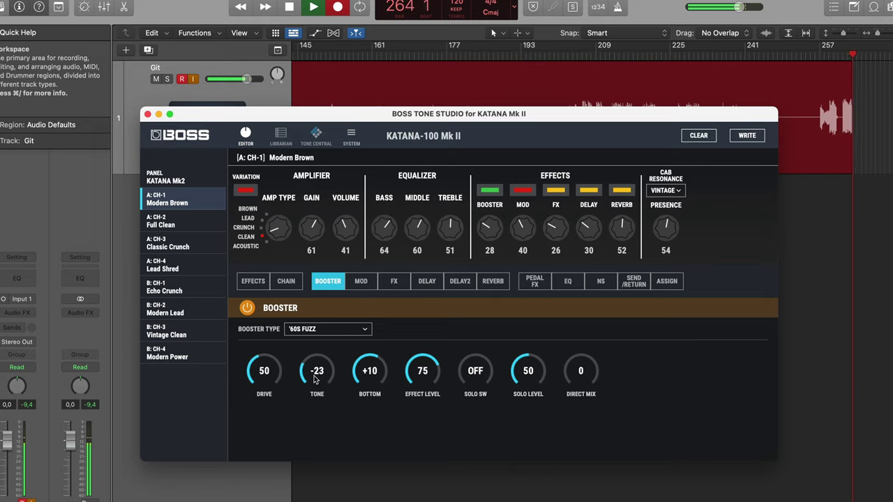
scroll(265, 372, "up", 5)
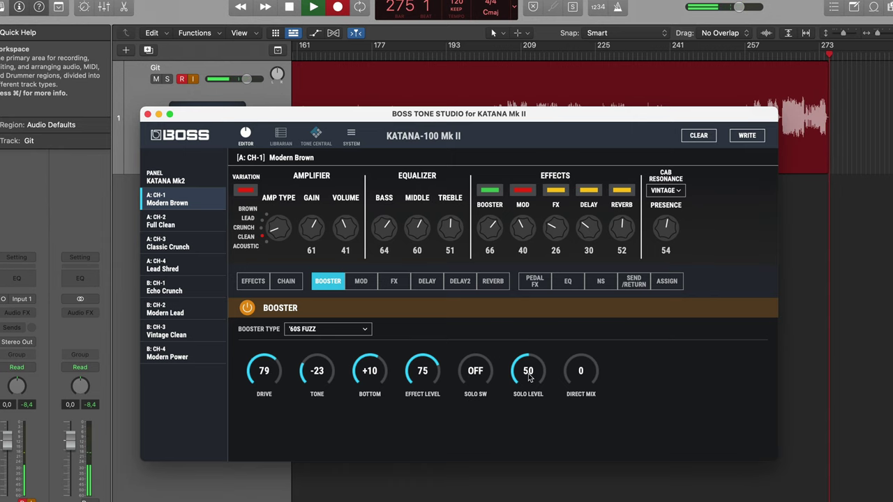
Step: Lower the fuzz effect level to 50 and raise its drive to 101
scroll(423, 371, "down", 10)
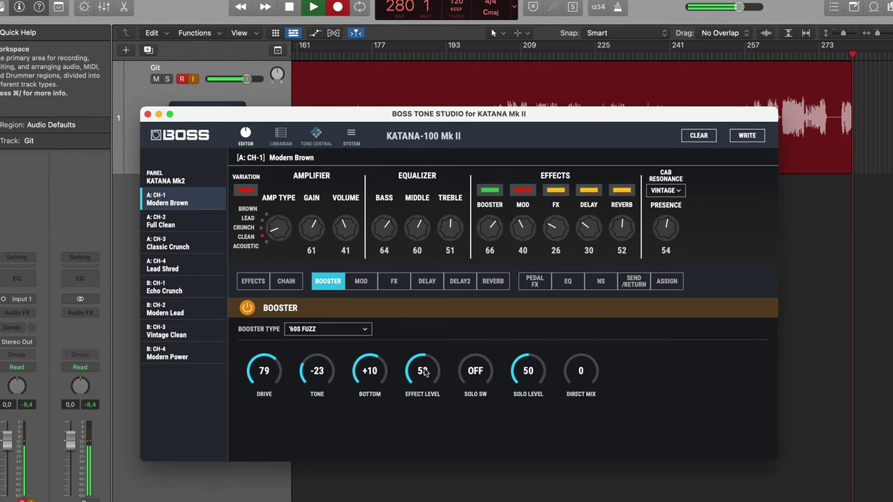
scroll(264, 374, "up", 5)
scroll(265, 374, "up", 1)
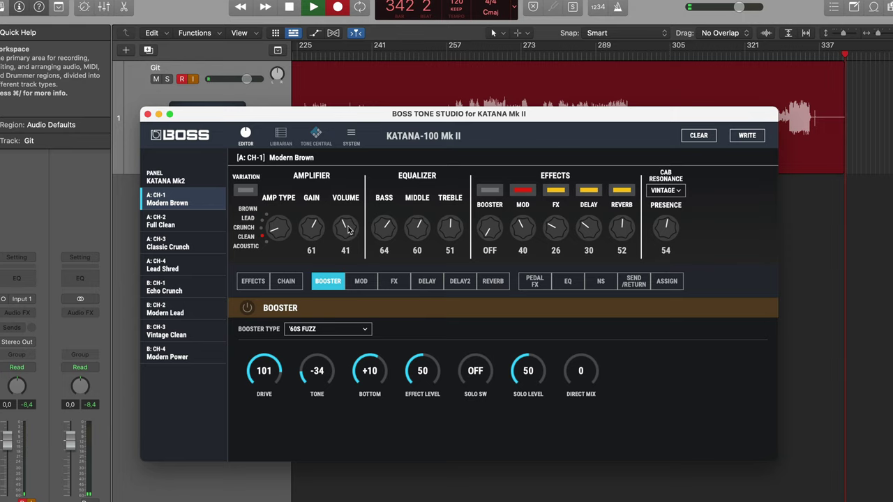
Step: Set volume to 49 and change the mod type from Phaser to COMP
scroll(351, 228, "up", 8)
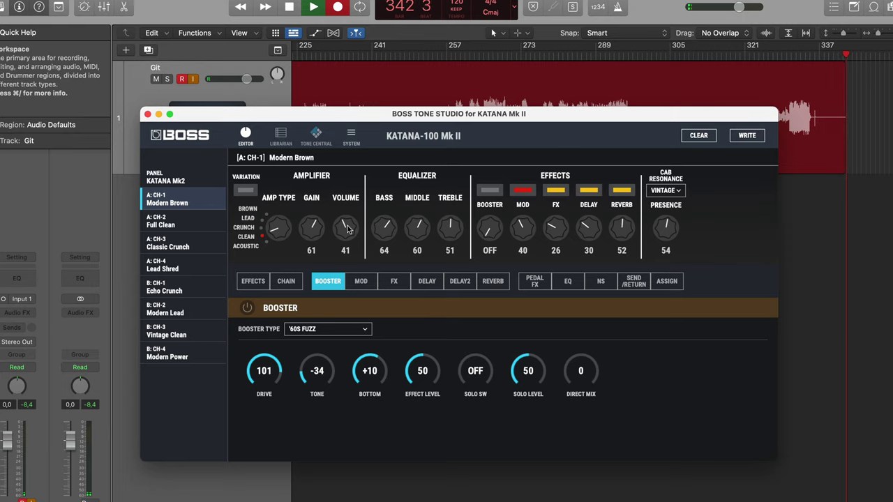
left_click(360, 281)
left_click(325, 329)
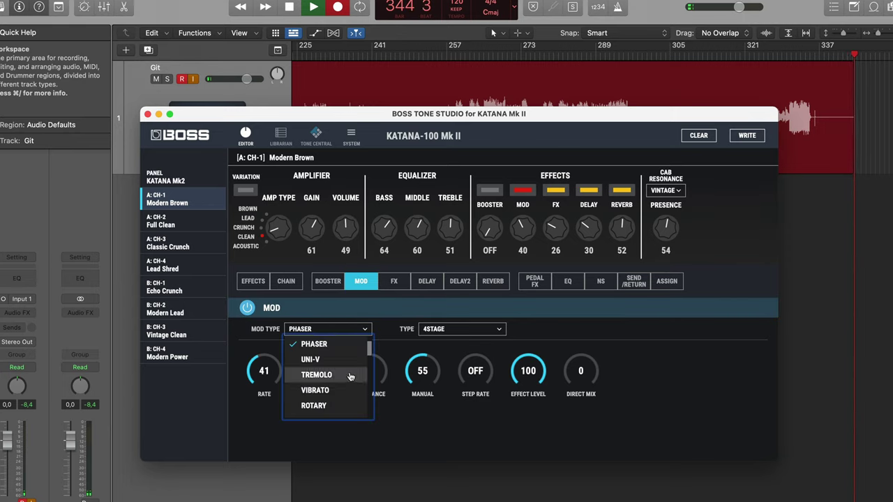
scroll(350, 375, "up", 2)
scroll(348, 380, "down", 5)
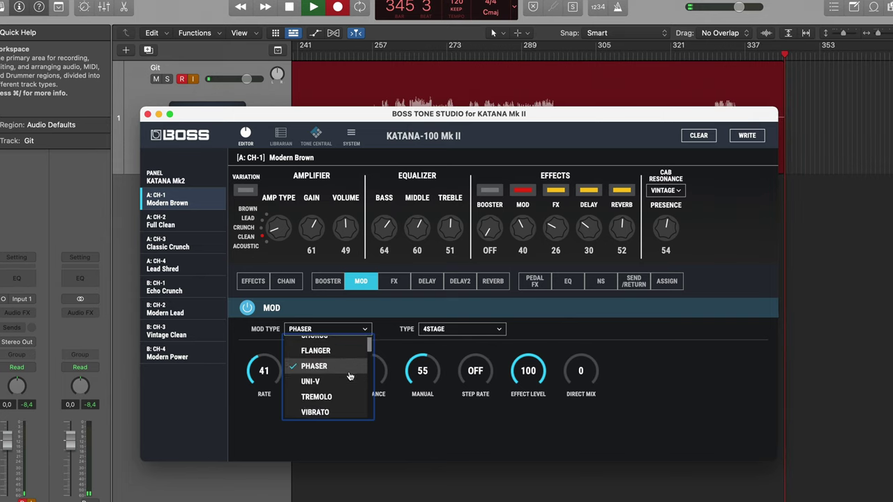
left_click(343, 383)
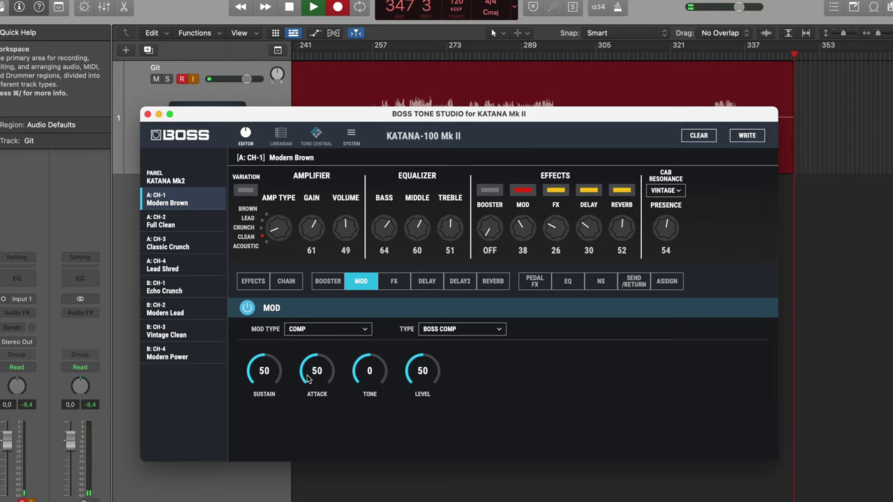
Step: Set the compressor to sustain 65, attack 100, tone +22 and level 30
scroll(307, 375, "up", 5)
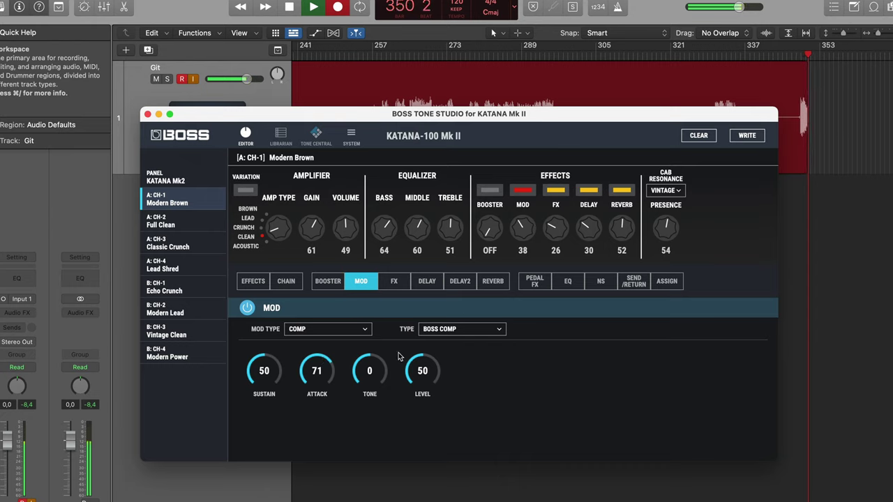
scroll(371, 375, "down", 8)
scroll(372, 375, "up", 3)
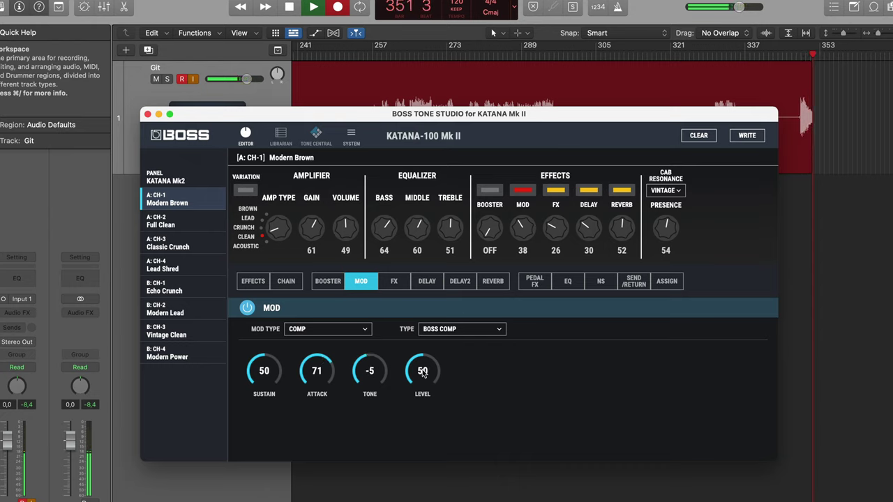
scroll(422, 373, "down", 20)
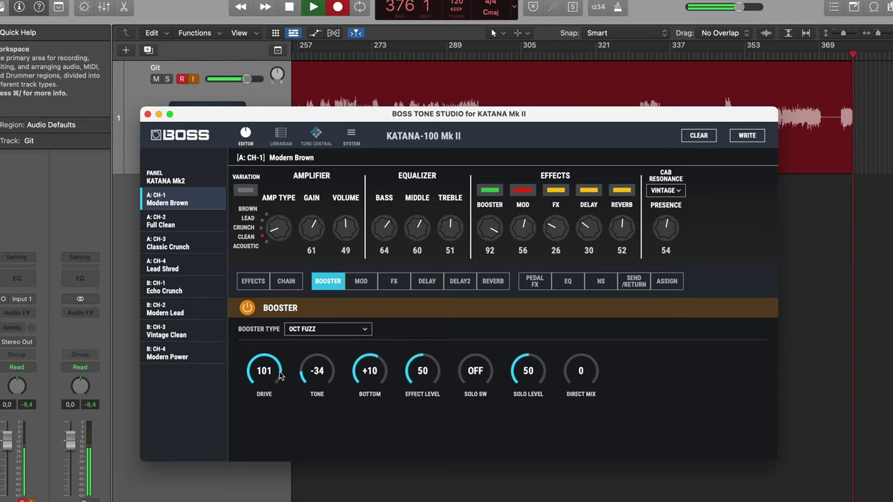
Step: Lower the OCT FUZZ booster drive from 101 to 80
left_click_drag(279, 368, 279, 378)
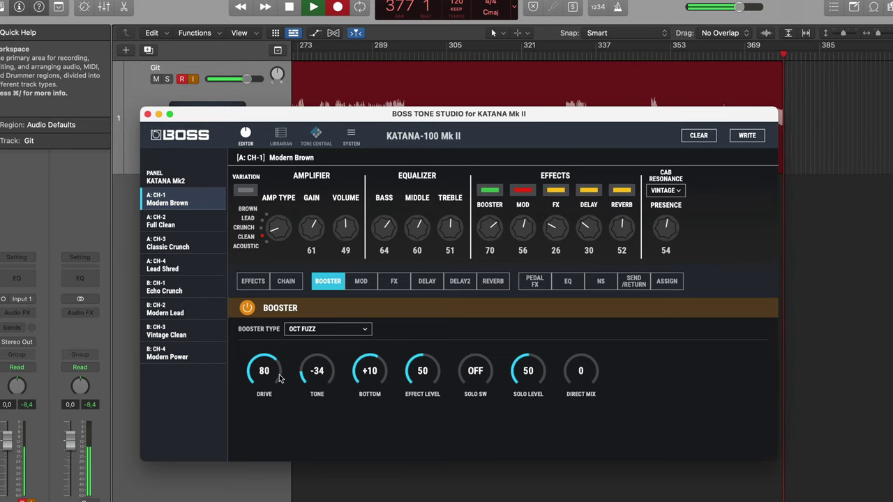